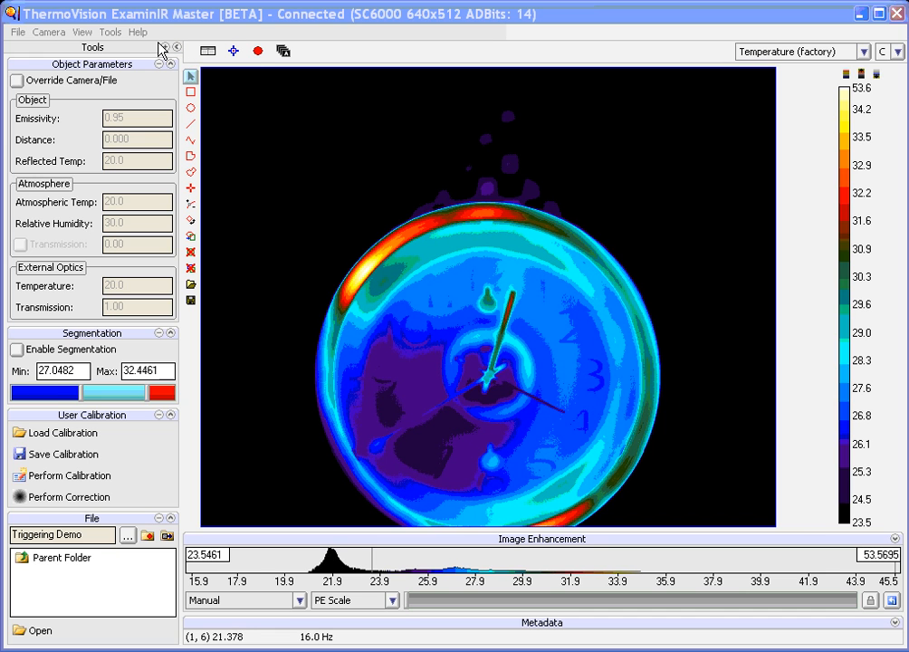
Step: Open the record settings and set recording to memory to capture 300 frames
{"action": "left_click", "coordinate": [256, 51]}
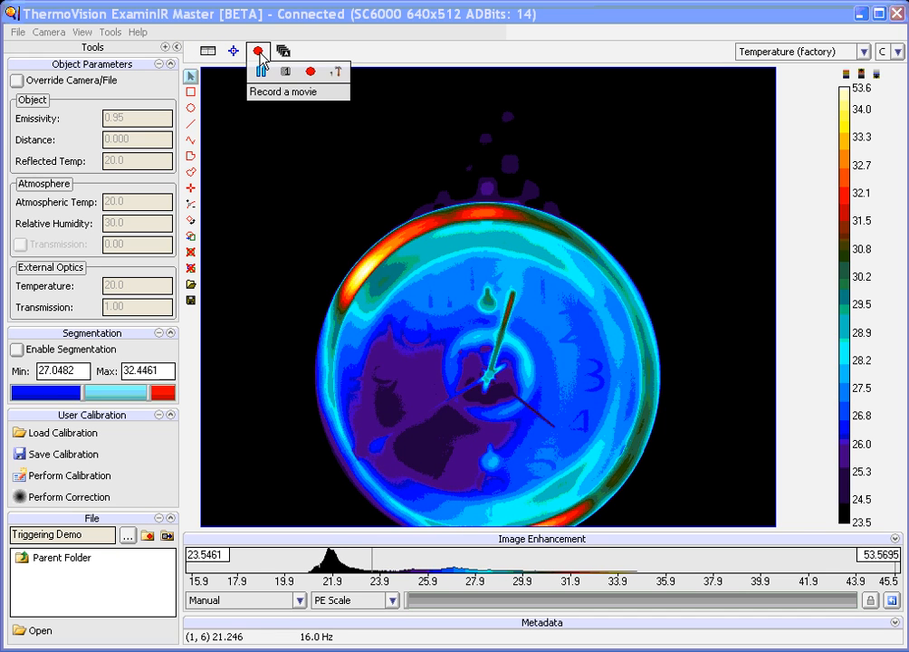
{"action": "left_click", "coordinate": [338, 73]}
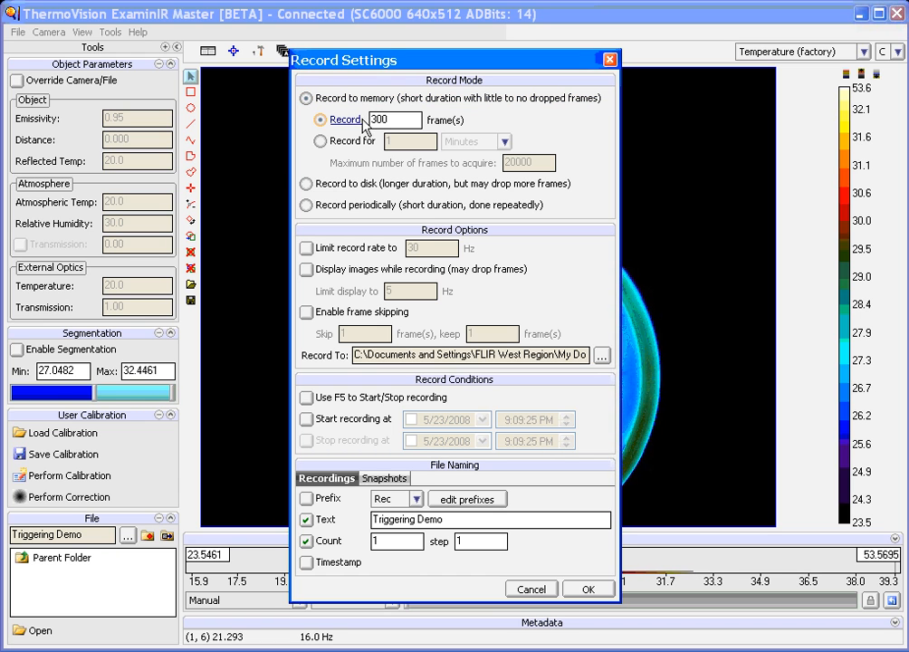
{"action": "double_click", "coordinate": [379, 118]}
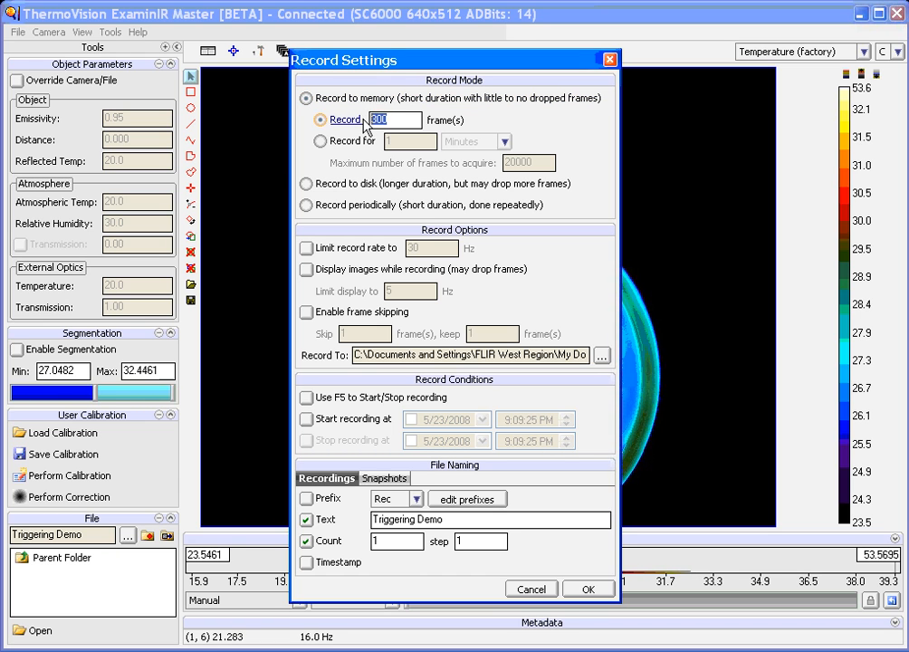
{"action": "type", "text": "30"}
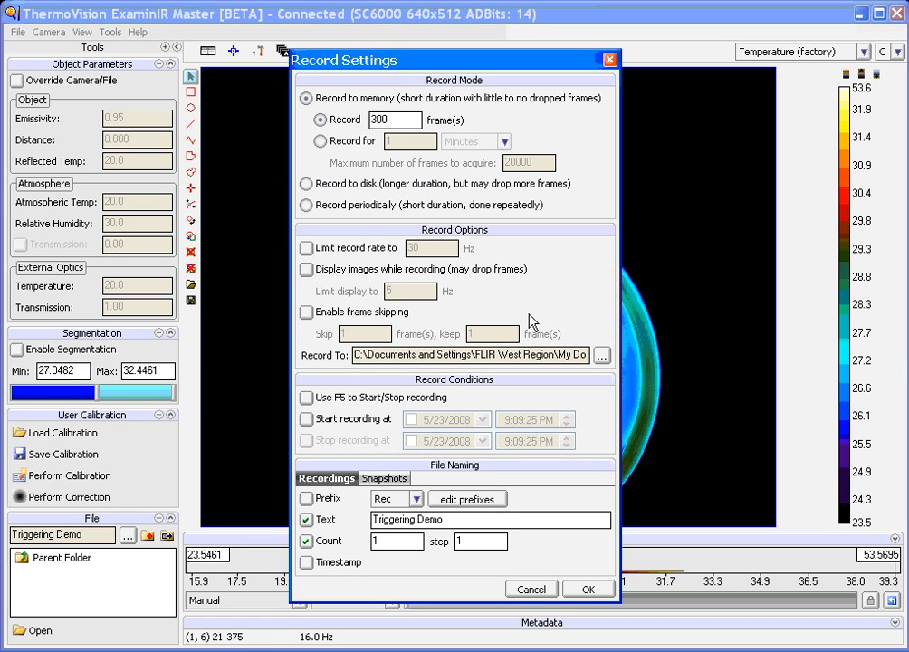
Step: Choose the Triggering Demo folder as the recording destination
{"action": "left_click", "coordinate": [601, 356]}
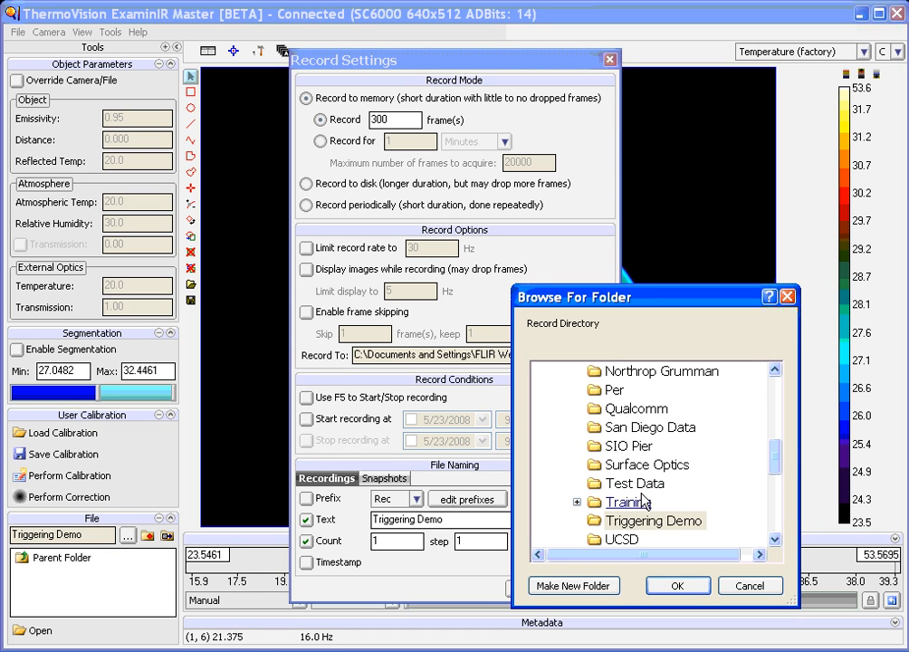
{"action": "left_click", "coordinate": [697, 524]}
{"action": "left_click", "coordinate": [692, 586]}
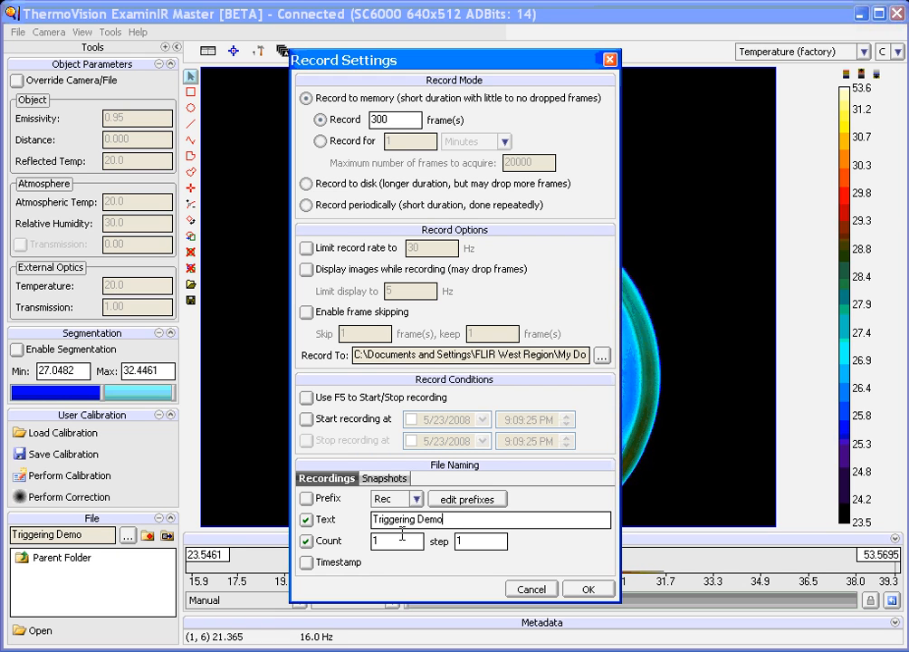
Step: Start the recording file name count at 0 and accept the record settings
{"action": "left_click_drag", "start_coordinate": [381, 539], "coordinate": [371, 540]}
{"action": "type", "text": "0"}
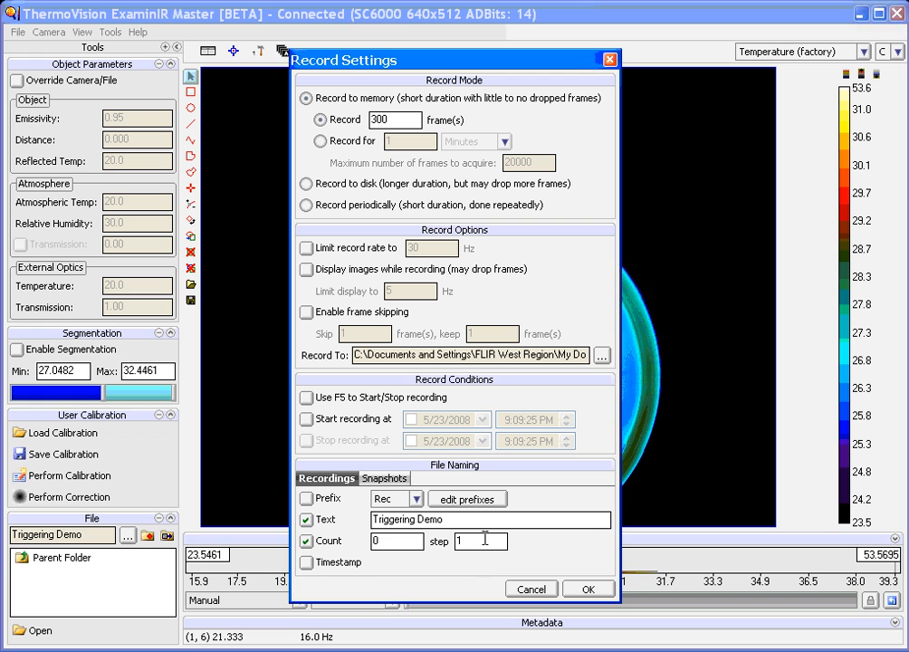
{"action": "left_click", "coordinate": [588, 590]}
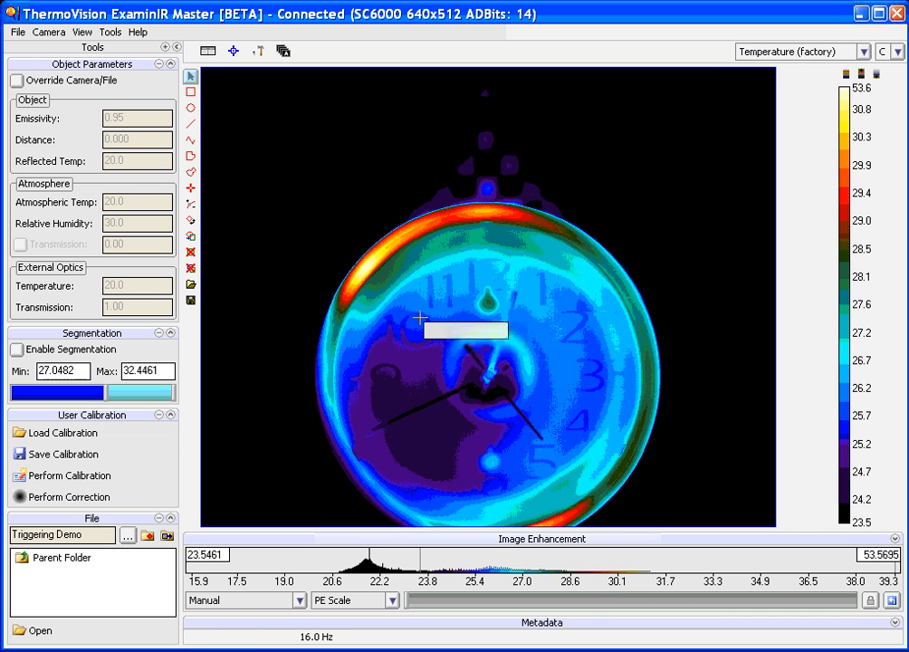
Step: Open the camera controller and set its user mode to Advanced
{"action": "left_click", "coordinate": [60, 35]}
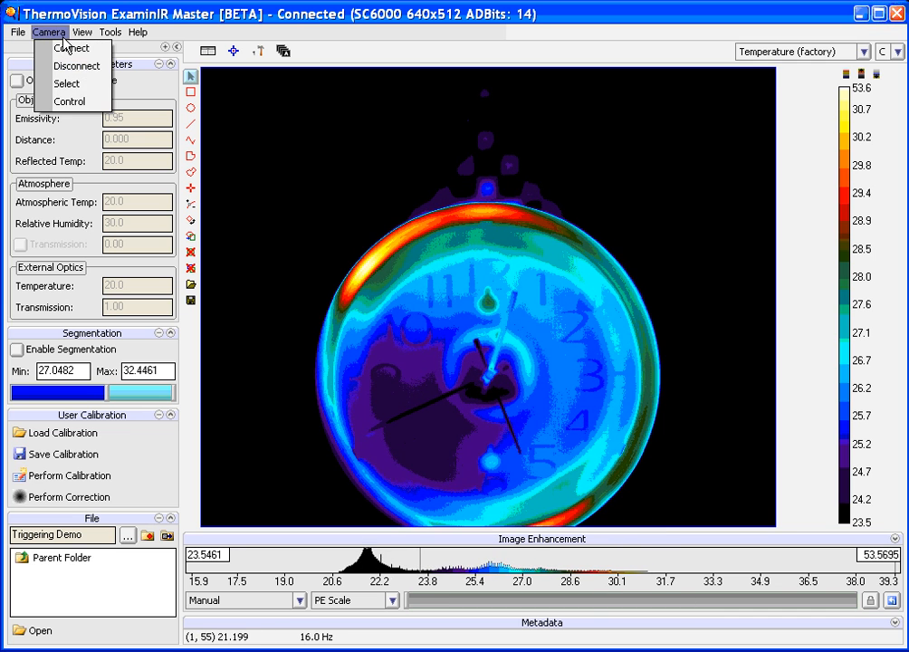
{"action": "left_click", "coordinate": [98, 105]}
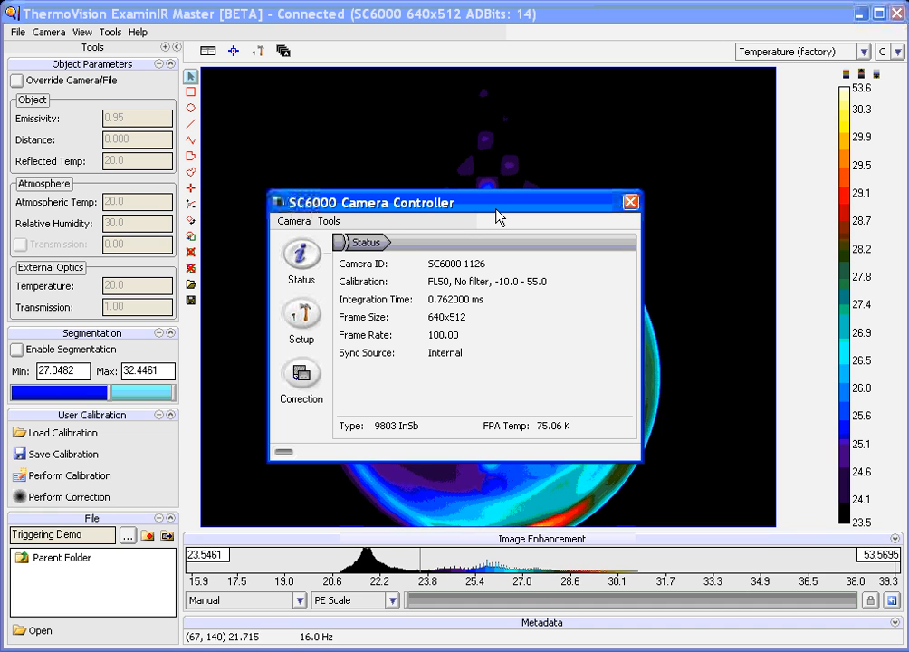
{"action": "left_click", "coordinate": [342, 225]}
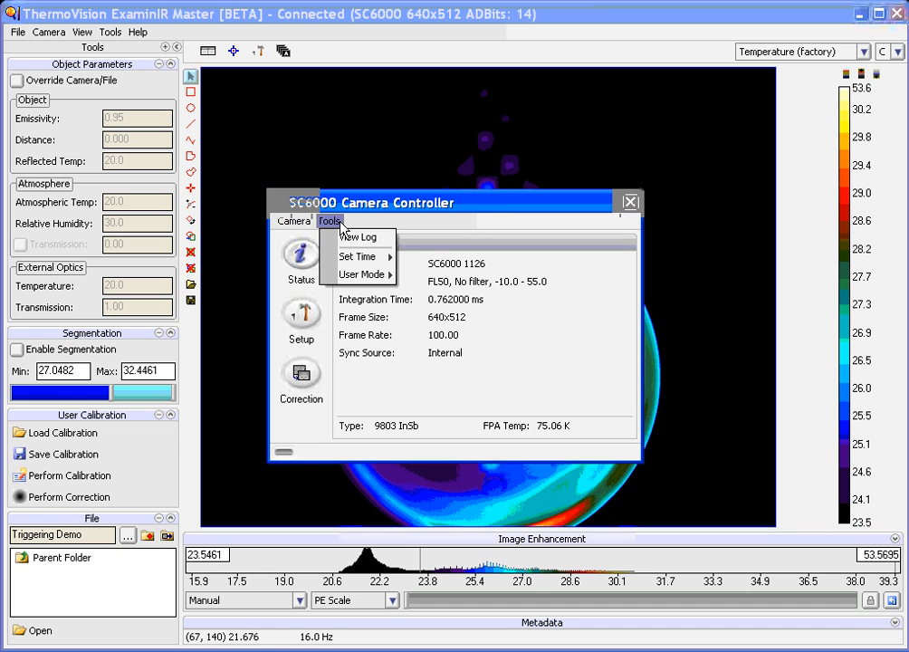
{"action": "mouse_move", "coordinate": [379, 276]}
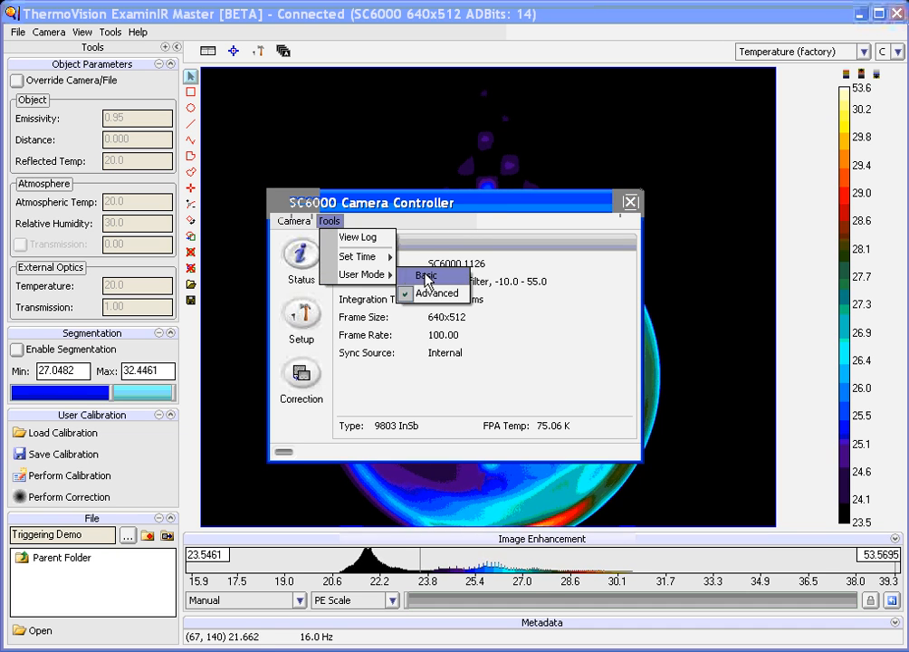
{"action": "left_click", "coordinate": [464, 294]}
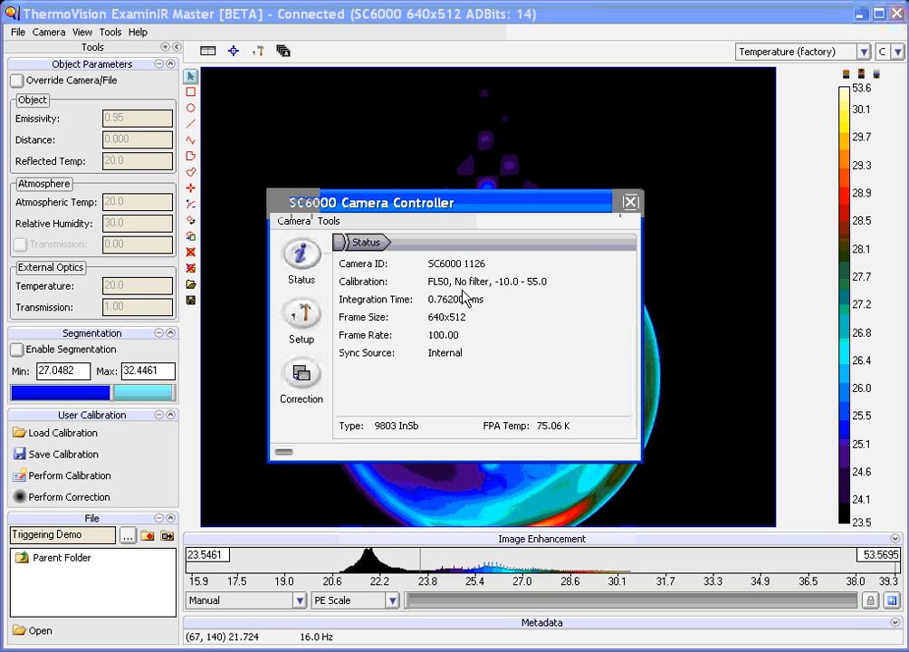
Step: In the camera setup presets, use Preset Sequencing with a frame rate of 100 Hz
{"action": "left_click", "coordinate": [306, 317]}
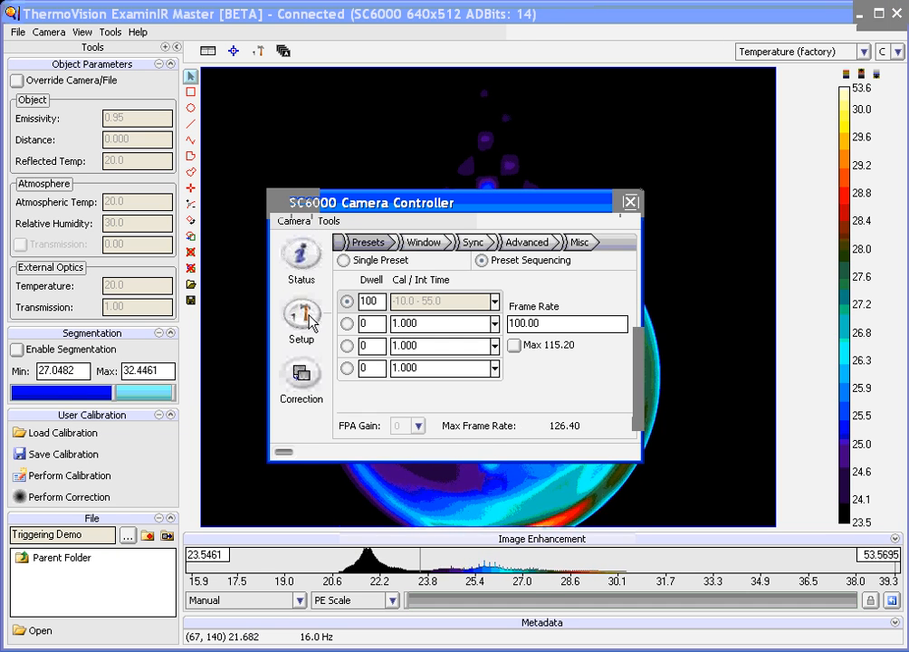
{"action": "left_click", "coordinate": [344, 262]}
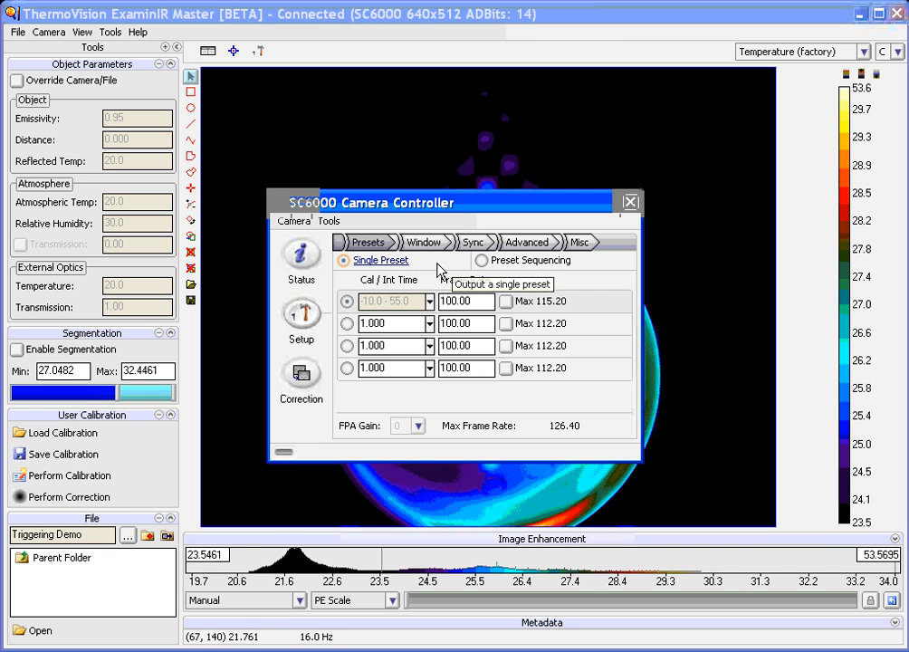
{"action": "left_click", "coordinate": [486, 264]}
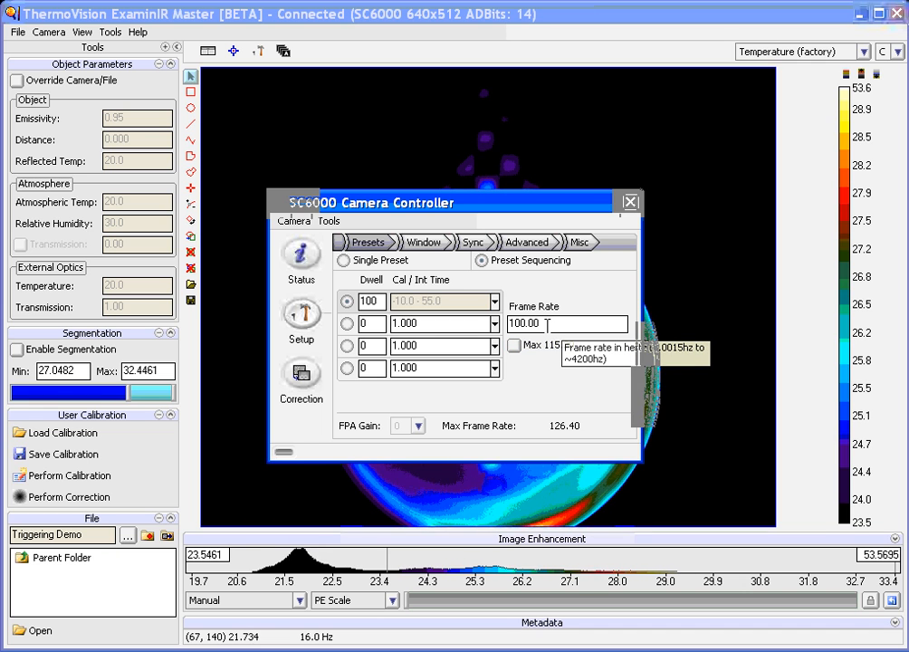
{"action": "left_click_drag", "start_coordinate": [547, 326], "coordinate": [510, 325]}
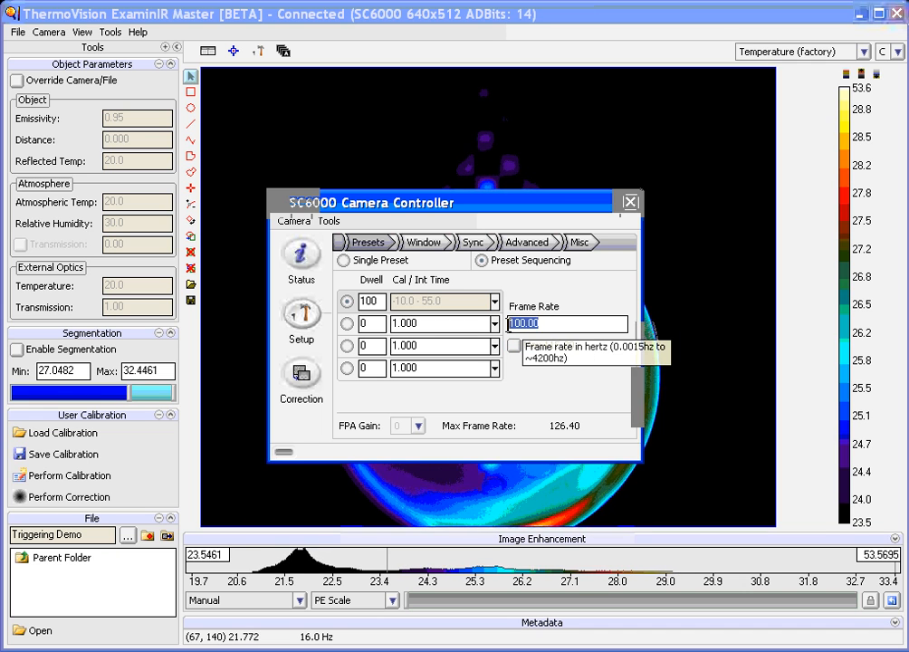
{"action": "type", "text": "100"}
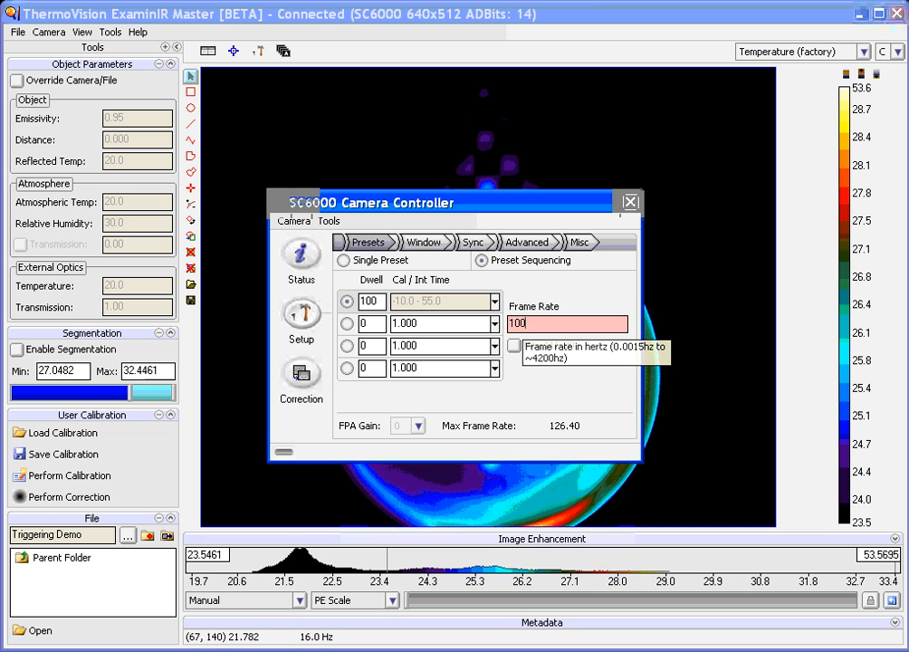
{"action": "key", "text": "Return"}
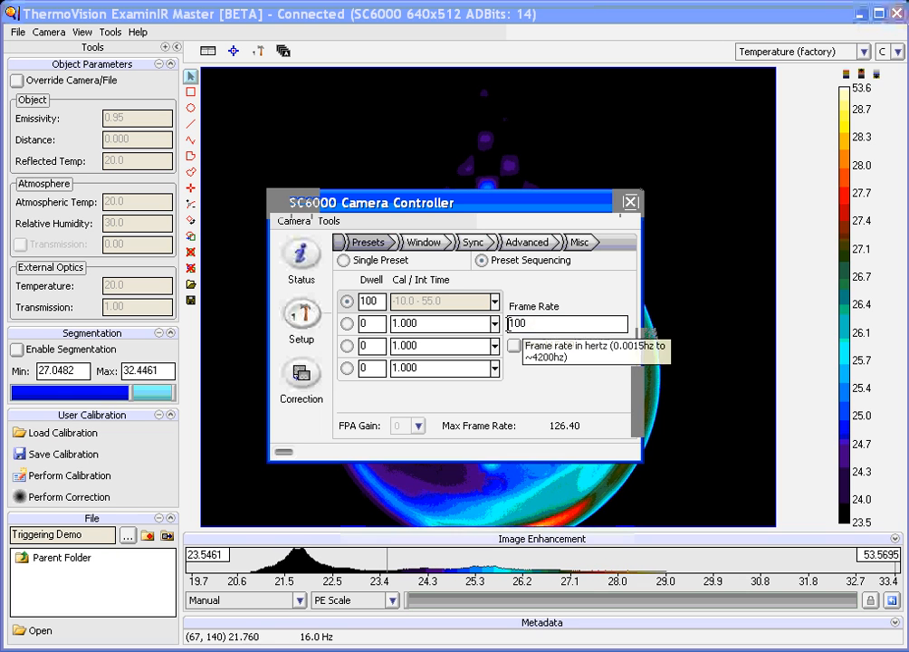
Step: Set the sync trigger mode to "Trigger then do this many sequences", recheck the presets, and close the camera controller
{"action": "left_click", "coordinate": [485, 246]}
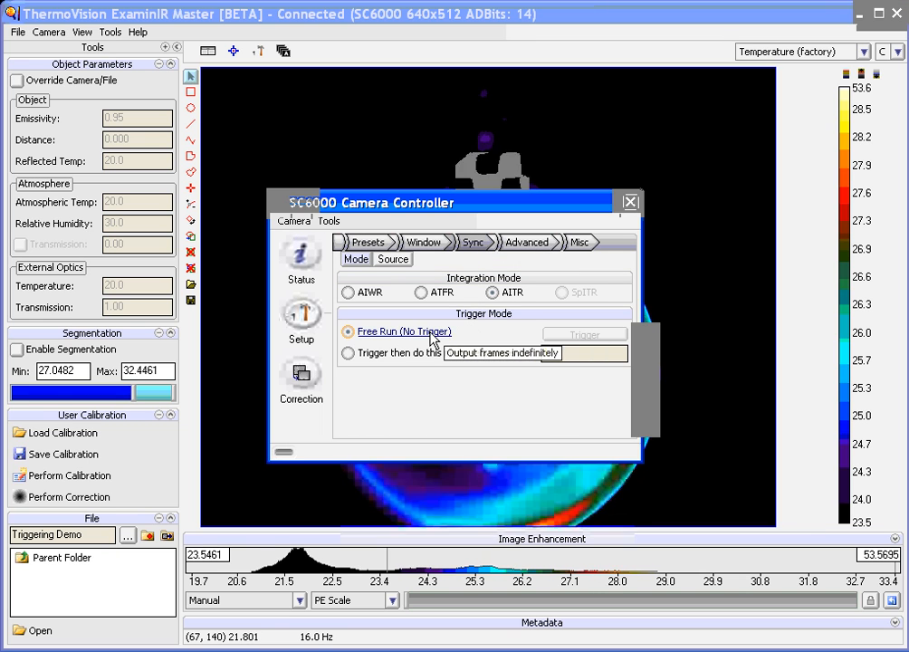
{"action": "left_click", "coordinate": [416, 356]}
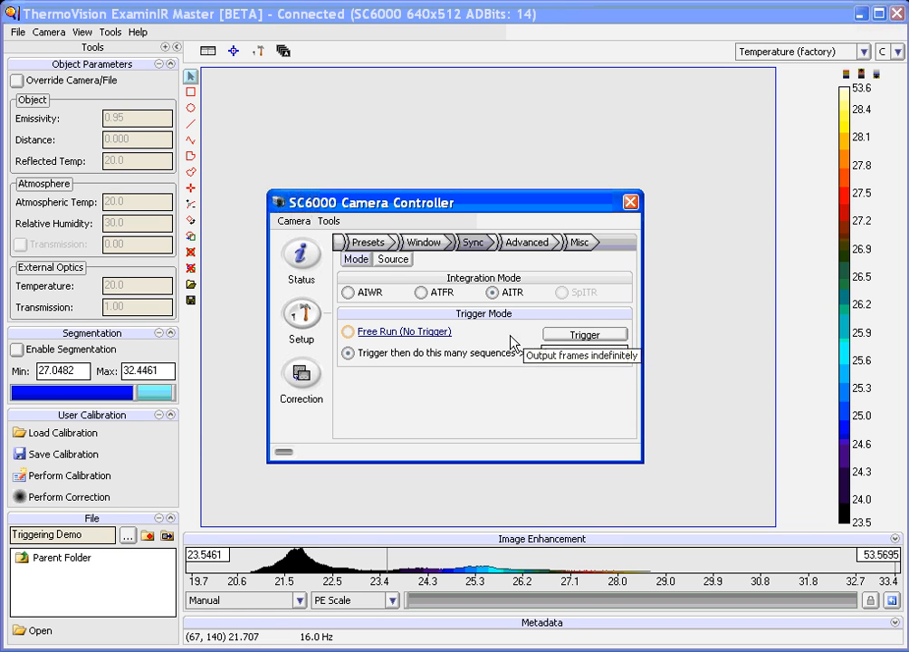
{"action": "left_click", "coordinate": [378, 250]}
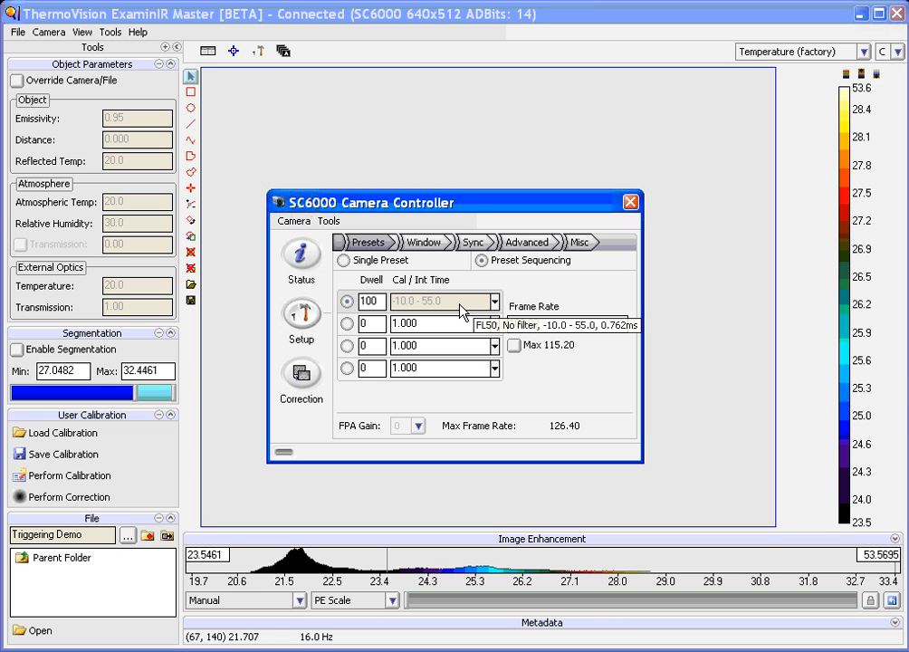
{"action": "left_click", "coordinate": [630, 203]}
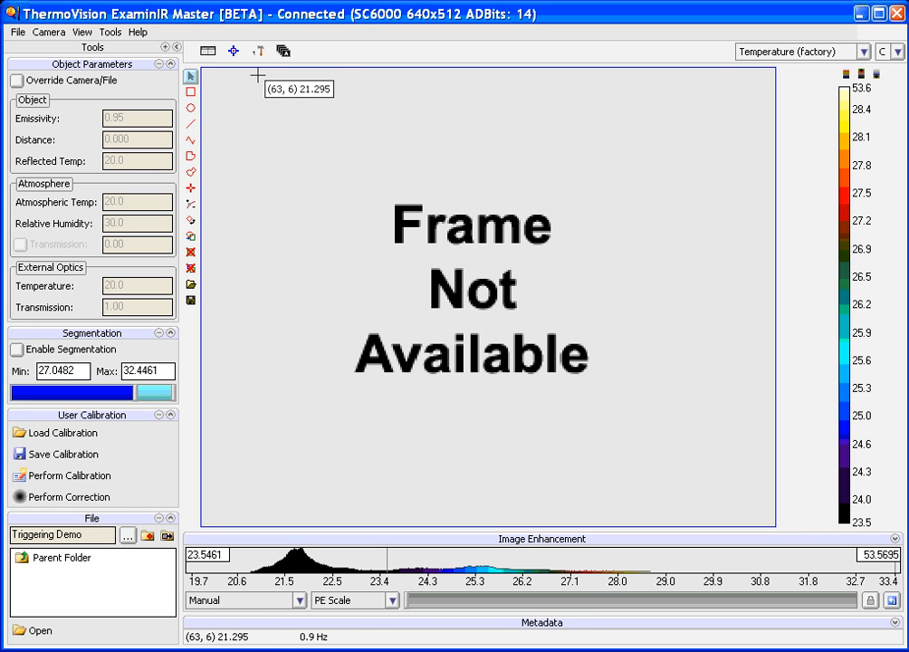
Step: Record a triggered movie with the current record settings and close the recording status window once it is done
{"action": "left_click", "coordinate": [259, 55]}
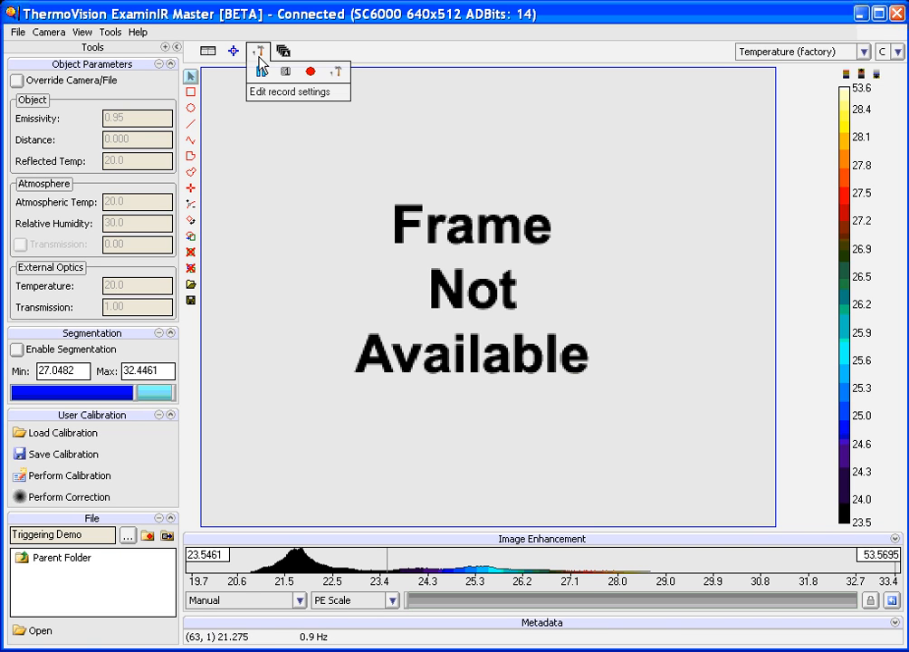
{"action": "left_click", "coordinate": [312, 74]}
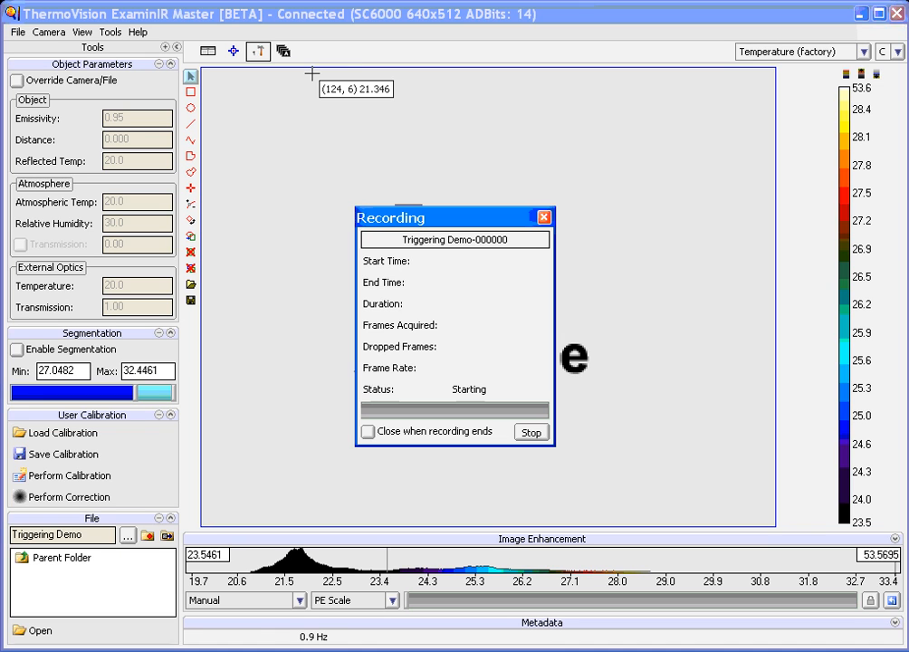
{"action": "left_click_drag", "start_coordinate": [462, 215], "coordinate": [462, 164]}
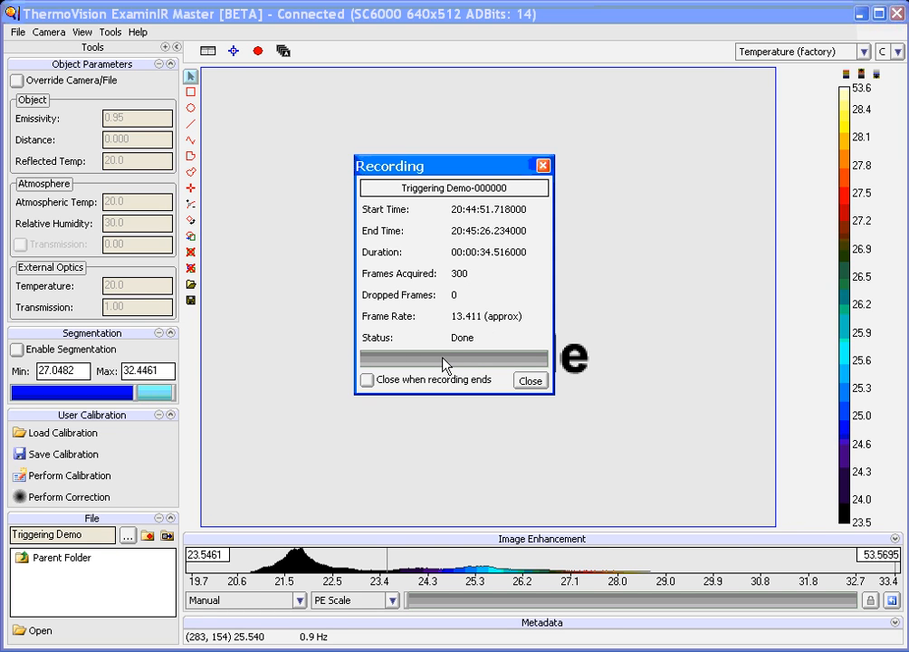
{"action": "left_click", "coordinate": [539, 381]}
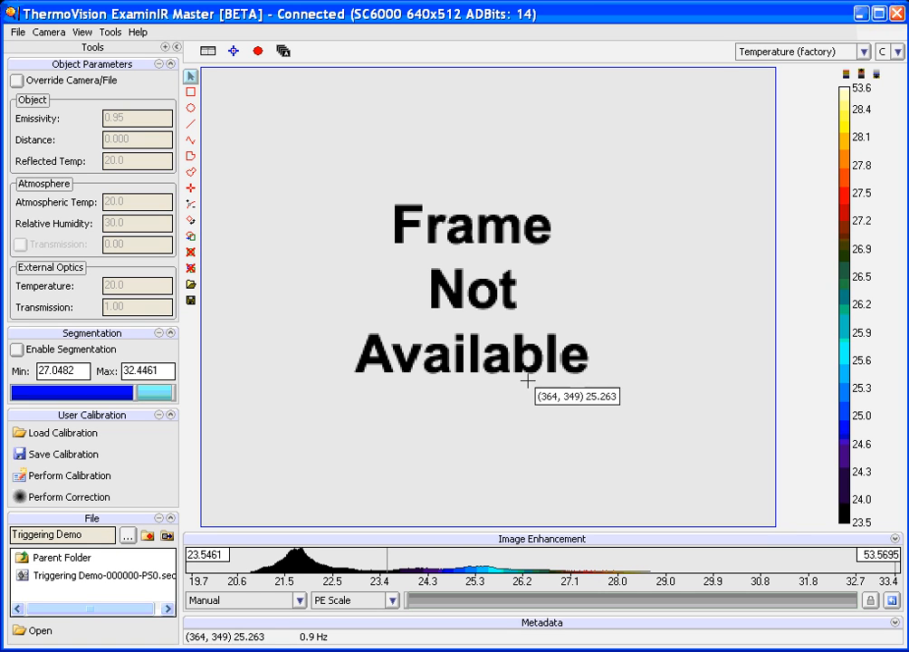
Step: Open the recorded Triggering Demo-000000-PS0 sequence, play it back, and stop playback near the end
{"action": "left_click", "coordinate": [161, 584]}
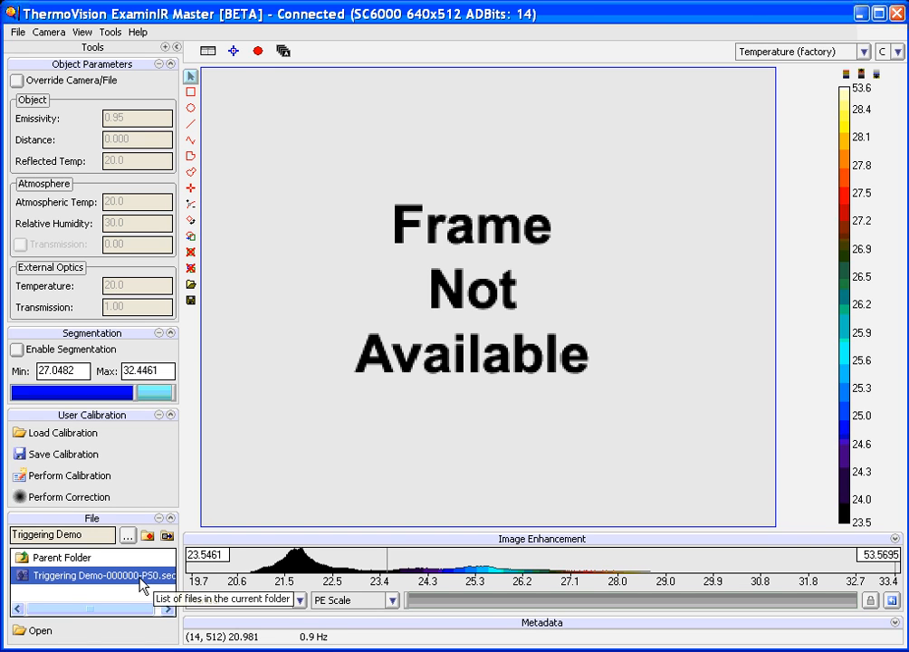
{"action": "double_click", "coordinate": [142, 586]}
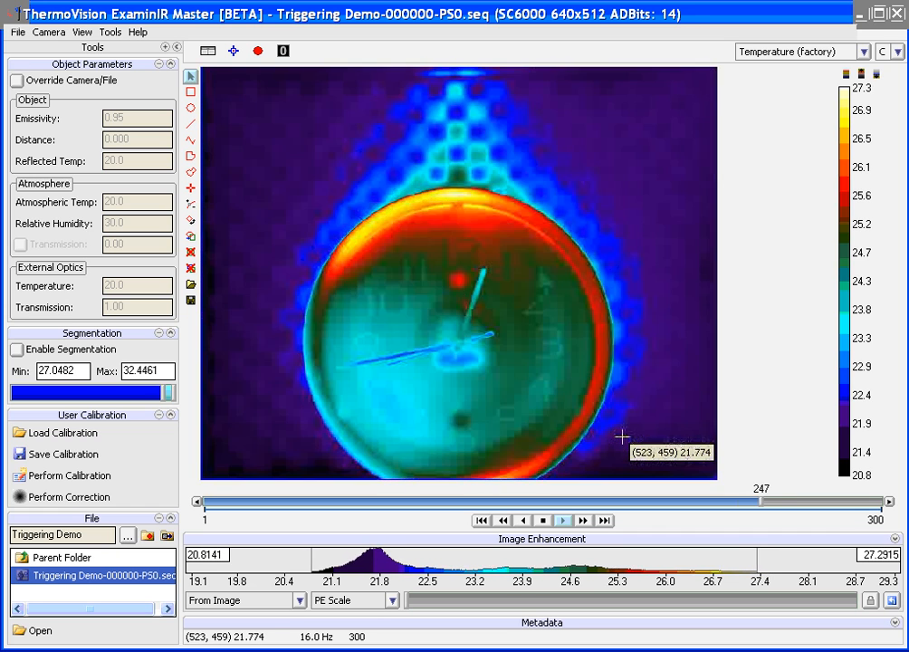
{"action": "left_click", "coordinate": [543, 522]}
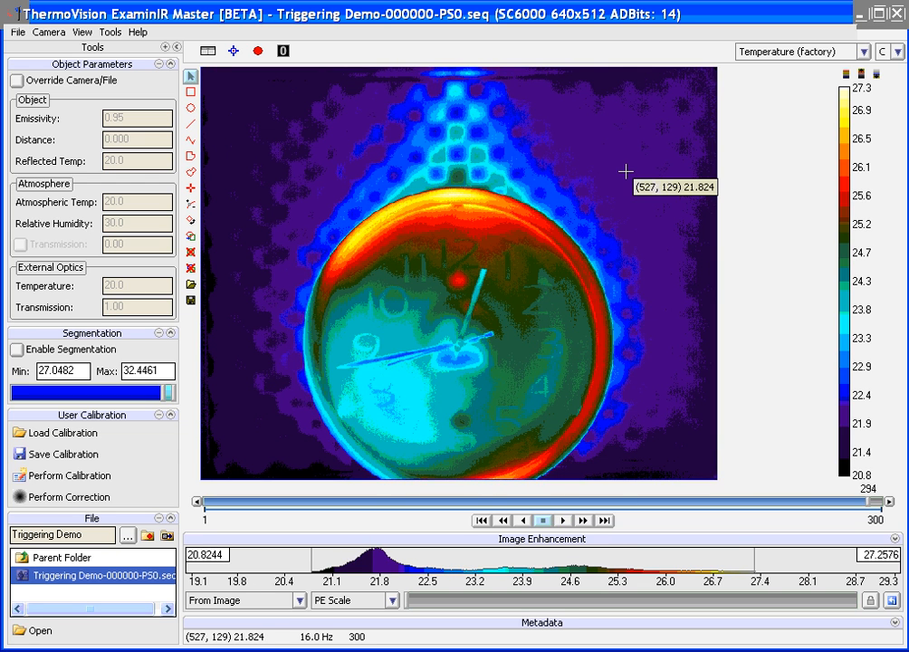